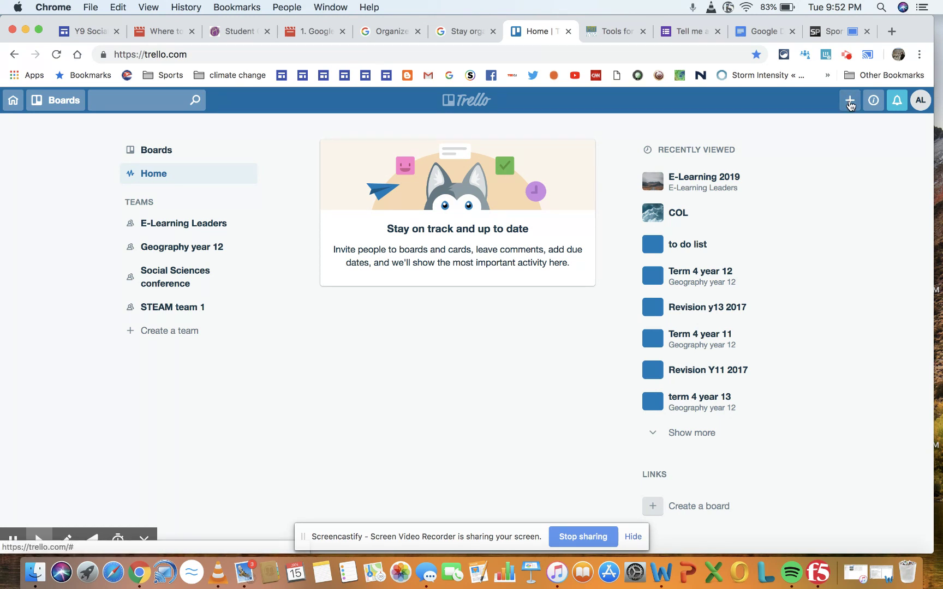
# Create a private board titled "Research project" with no team, keeping the default background.
pyautogui.click(849, 104)
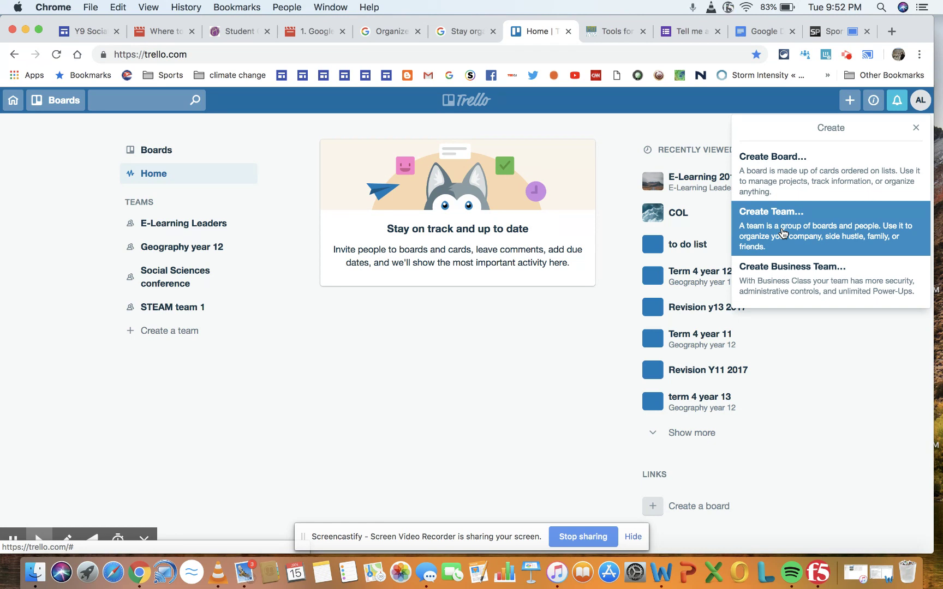
pyautogui.click(782, 167)
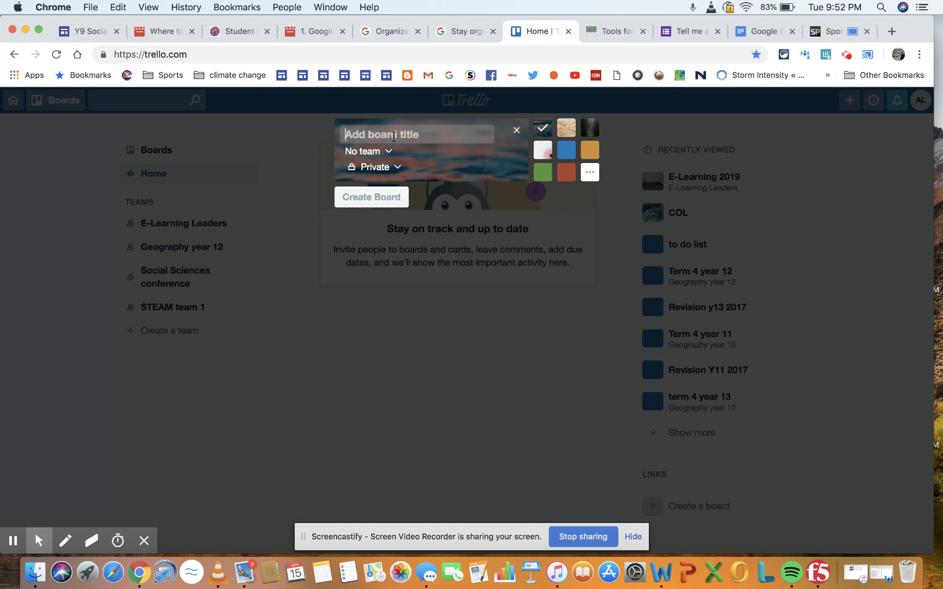
pyautogui.write('R')
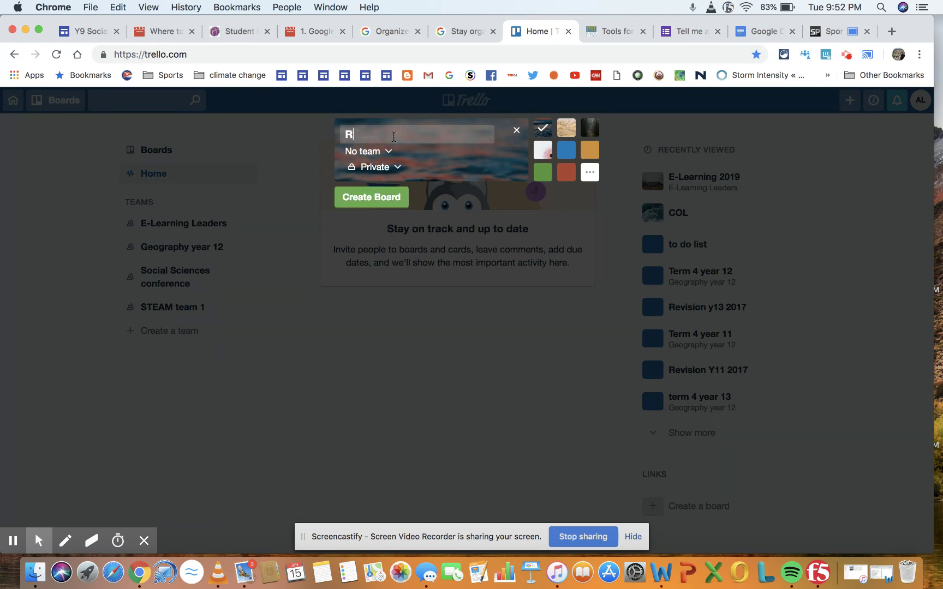
pyautogui.write('esearch project')
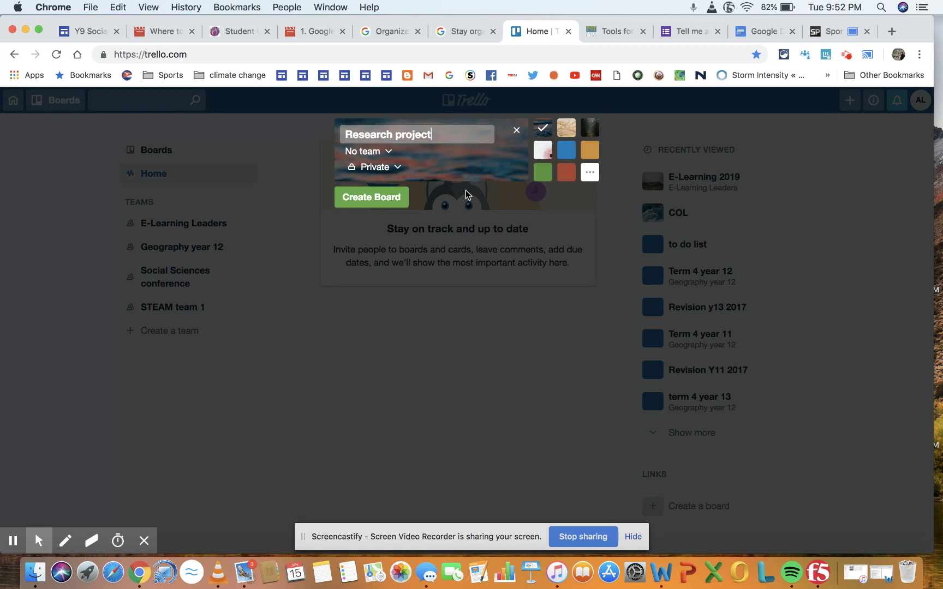
pyautogui.click(364, 197)
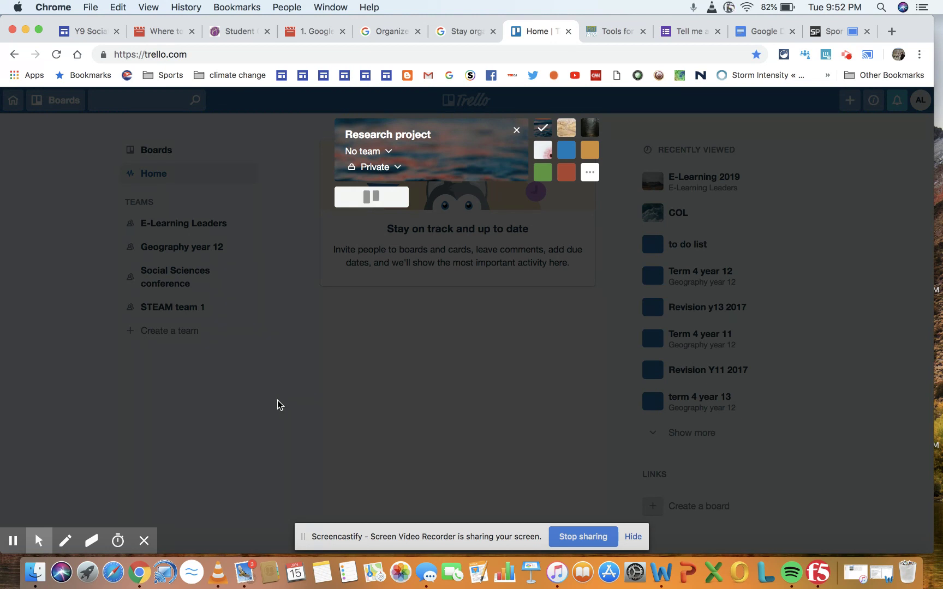
# Add three lists to the board, titled "To do list", "Working on" and "Completed".
pyautogui.moveTo(14, 543)
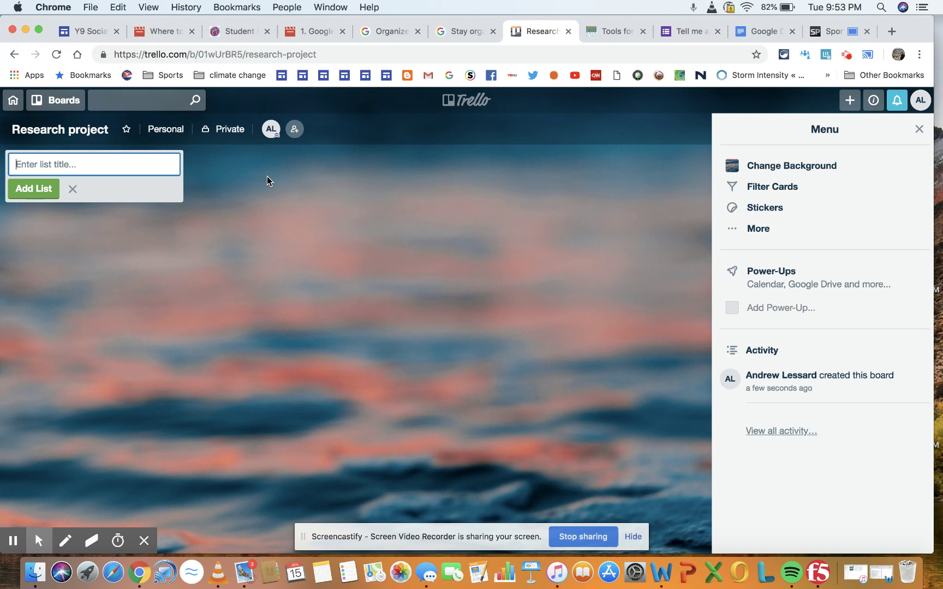
pyautogui.click(32, 171)
pyautogui.write('To do list')
pyautogui.click(33, 189)
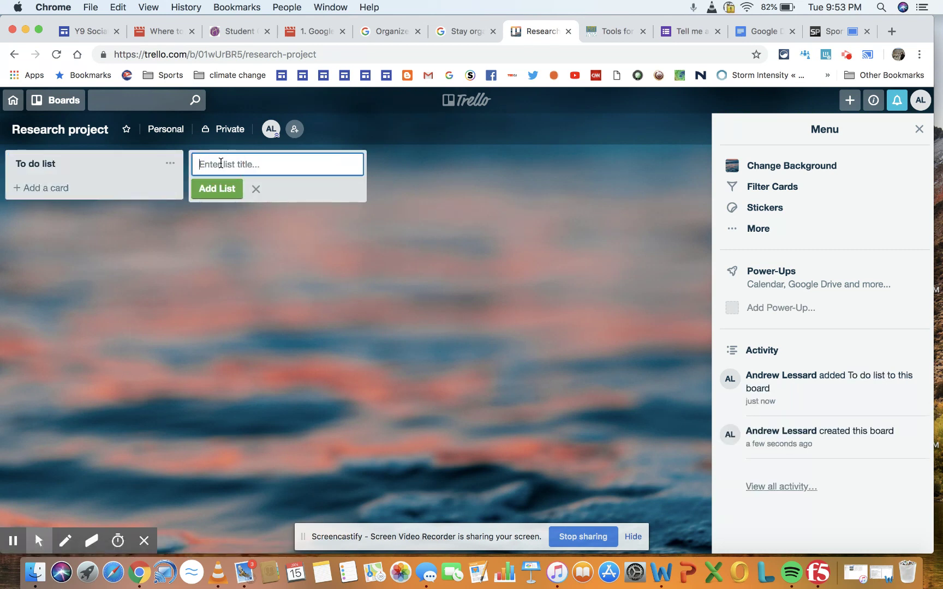
pyautogui.write('Working on')
pyautogui.click(211, 191)
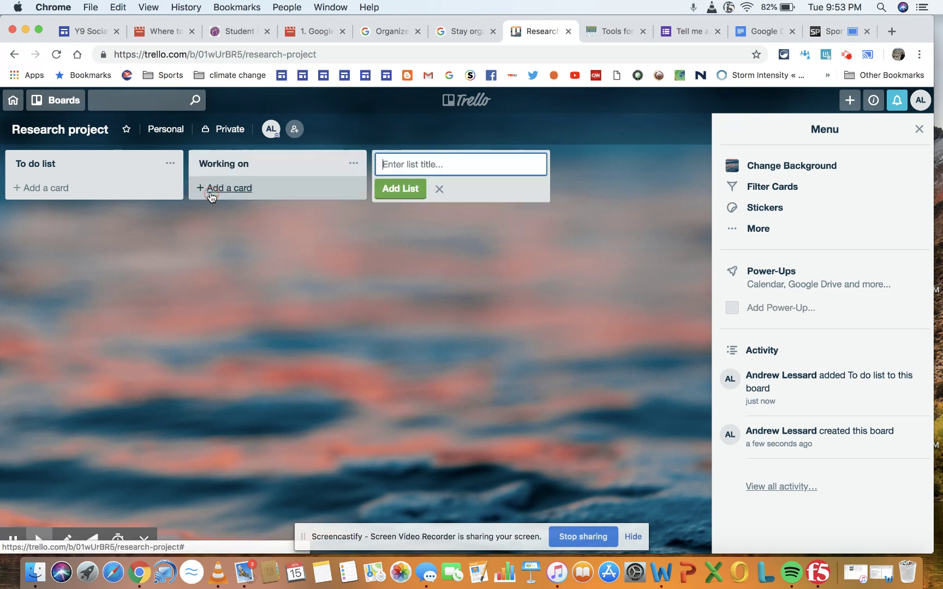
pyautogui.write('C')
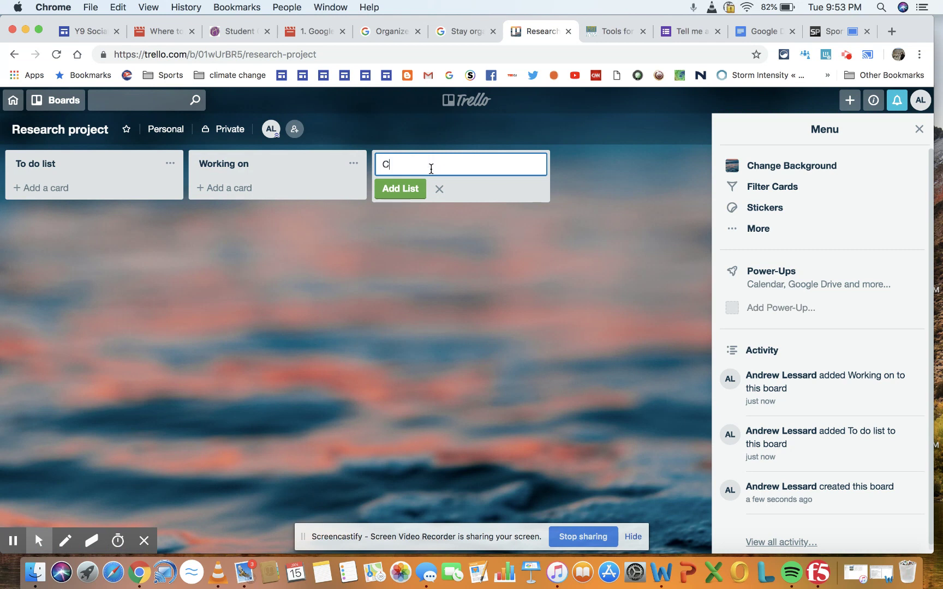
pyautogui.write('ompleted')
pyautogui.click(397, 188)
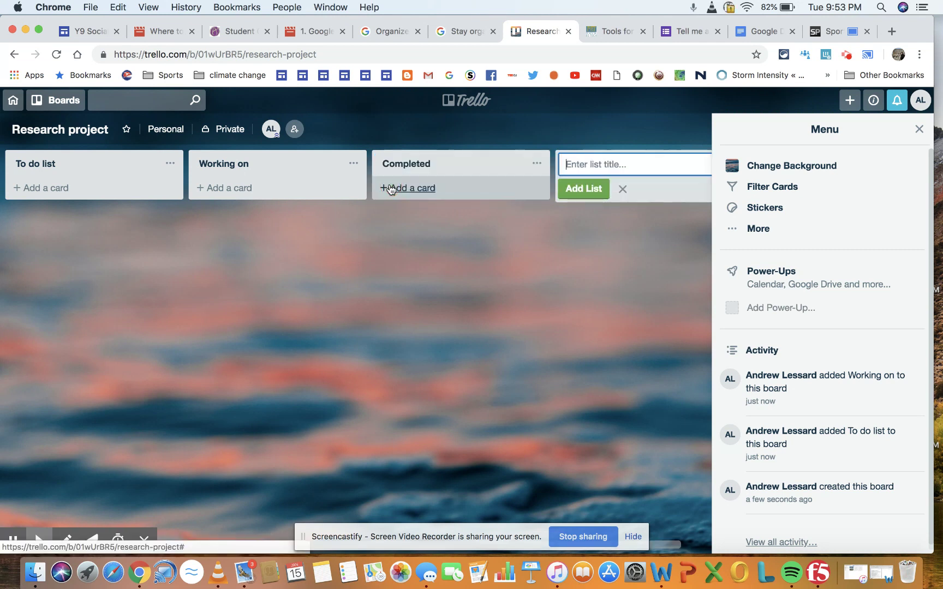
pyautogui.click(622, 188)
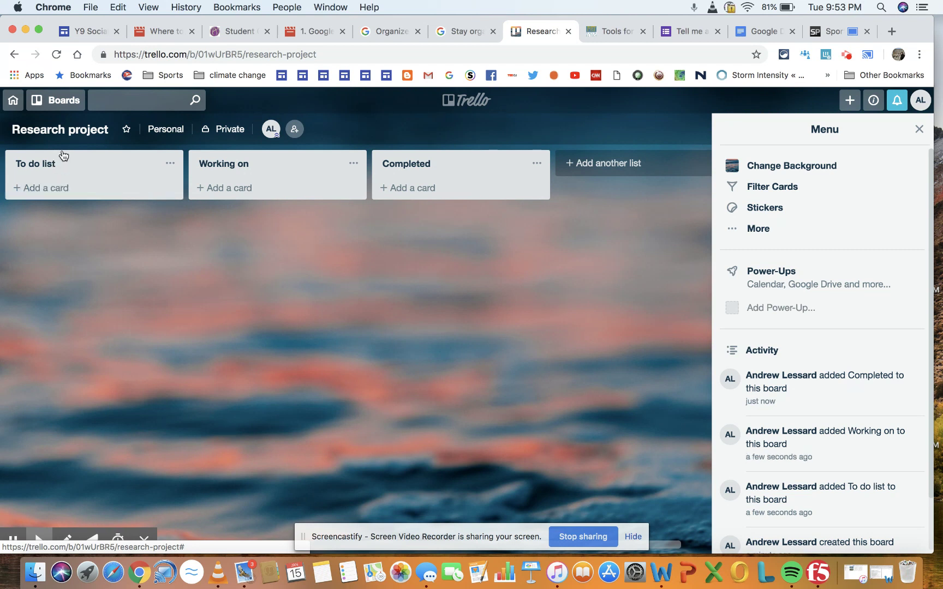
# Add the cards "research plan" and "prepare for field trip- get equipment" to the To do list.
pyautogui.click(41, 189)
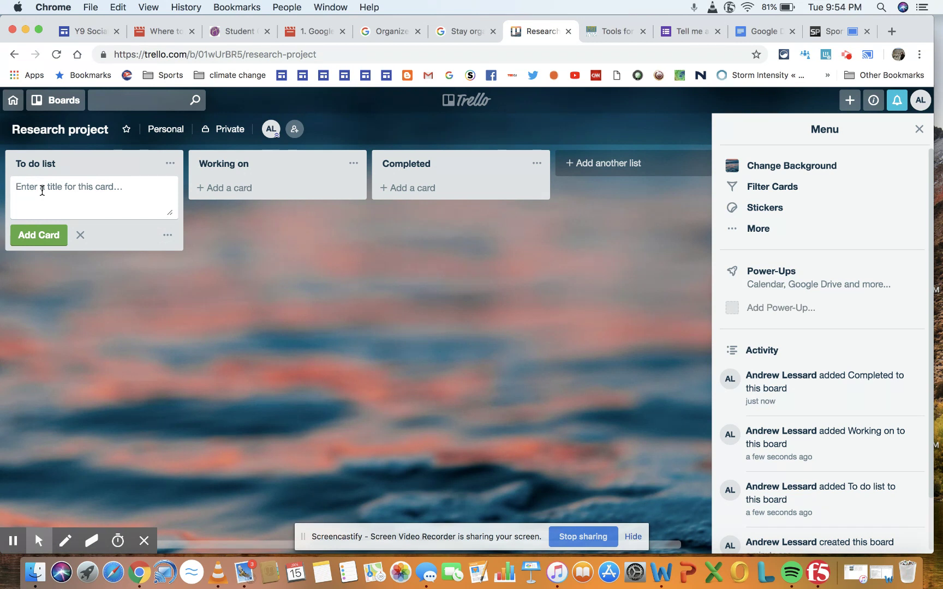
pyautogui.write('research plan')
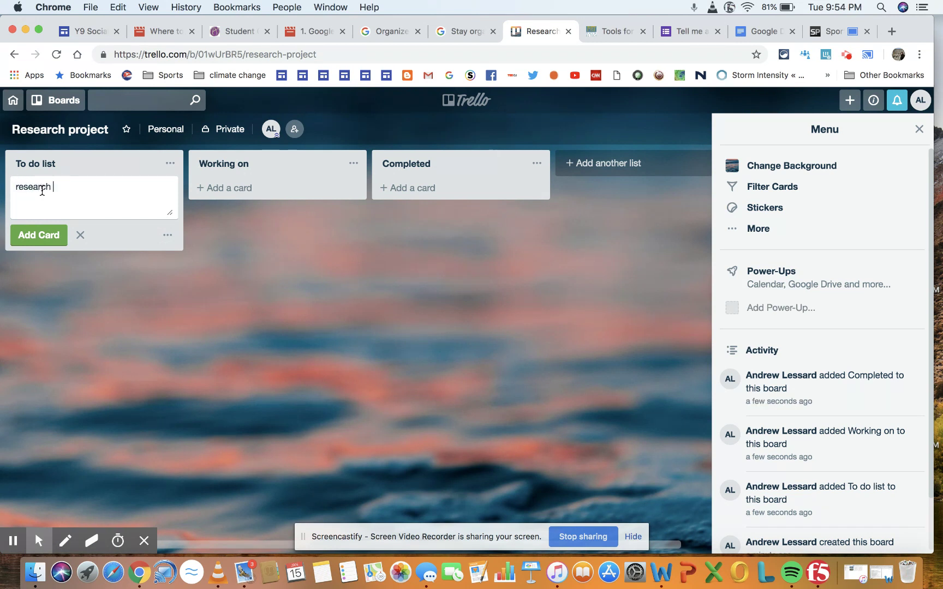
pyautogui.click(36, 236)
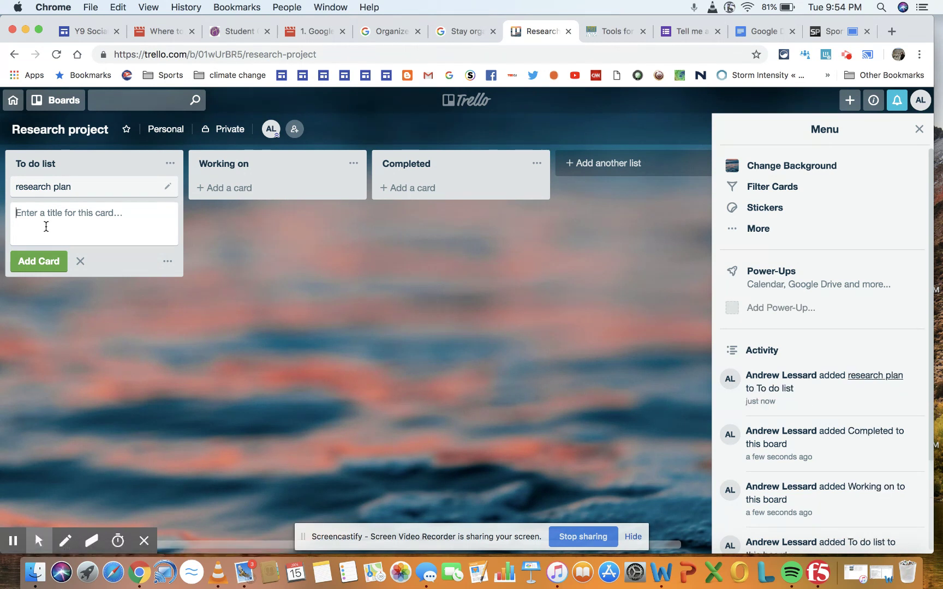
pyautogui.write('prepare for field trip- get equ')
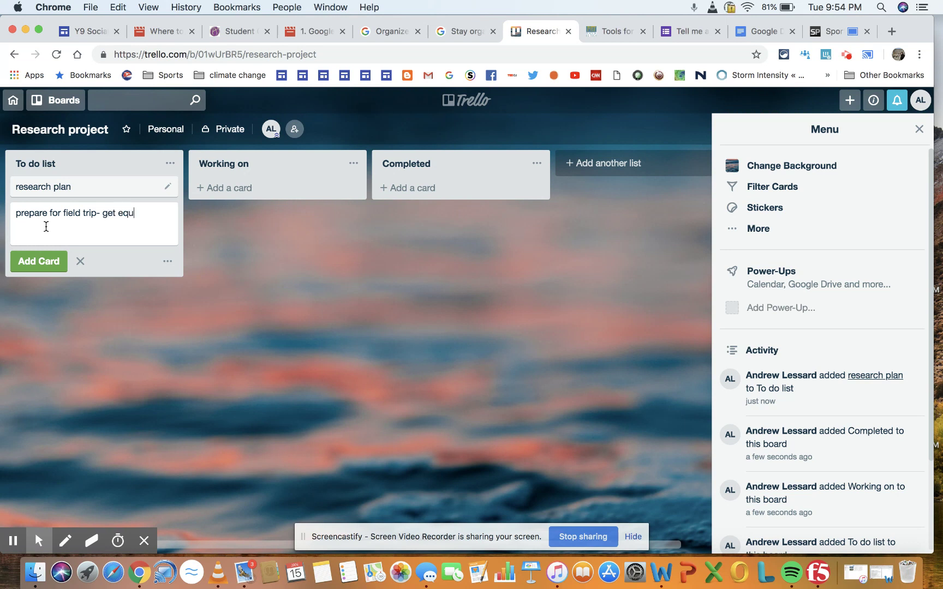
pyautogui.write('ipment')
pyautogui.click(26, 262)
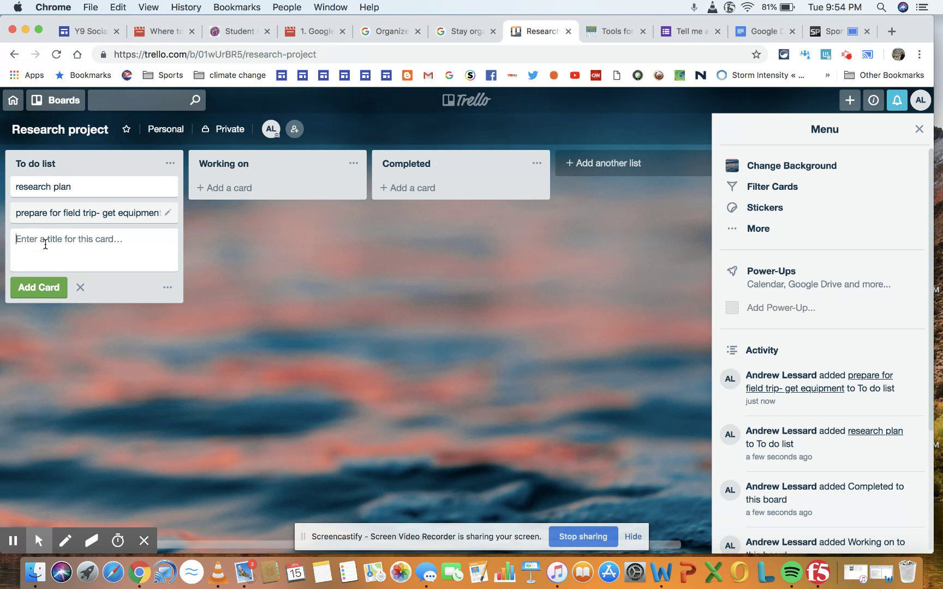
# Add the cards "collect data" and "present data- graphs, maps etc" to the To do list.
pyautogui.write('cr')
pyautogui.write('ollect da')
pyautogui.write('ta')
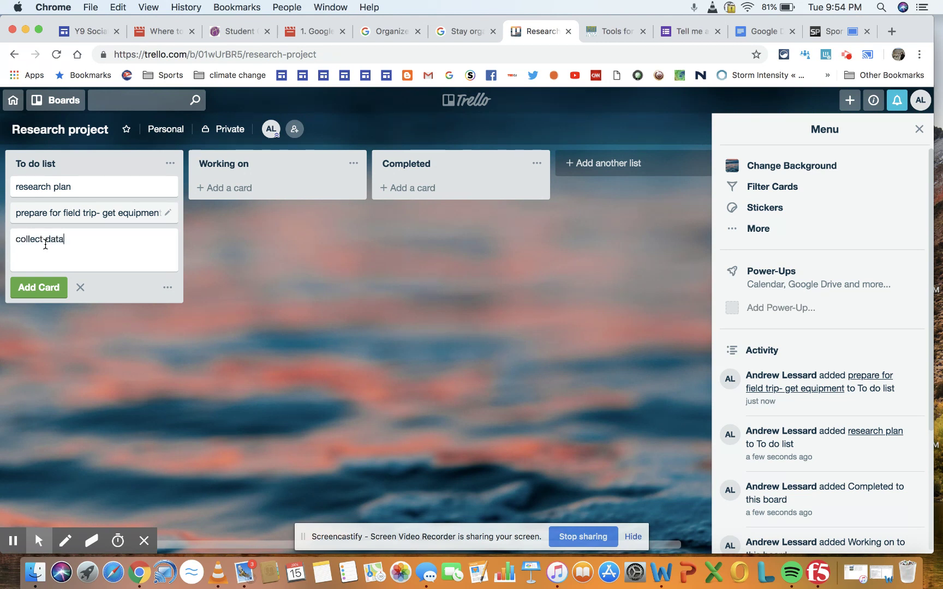
pyautogui.click(38, 286)
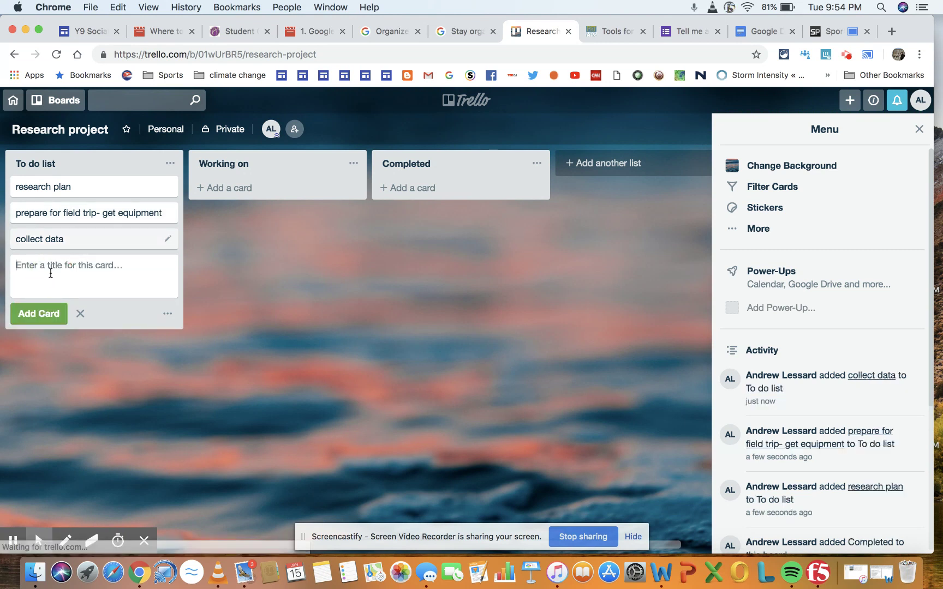
pyautogui.write('present data')
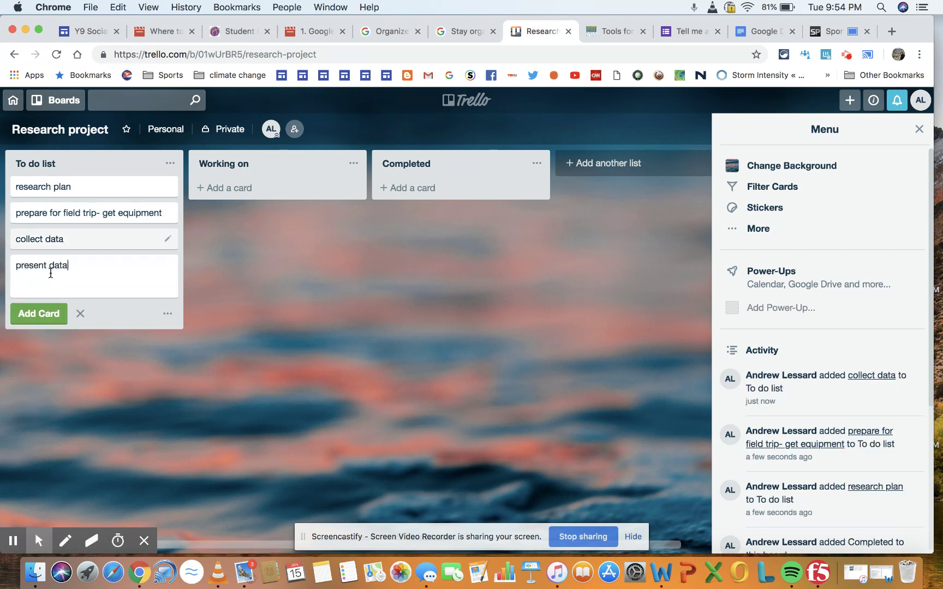
pyautogui.write('- graphs, maps,')
pyautogui.press('BackSpace')
pyautogui.write('etc')
pyautogui.click(31, 308)
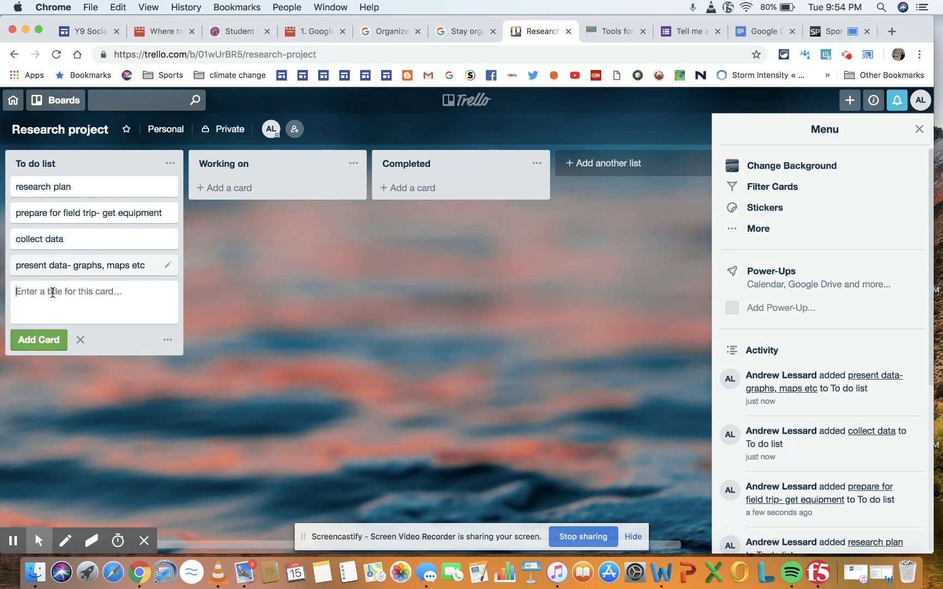
# Add a "write up" card to the To do list and finish adding cards.
pyautogui.write('write up')
pyautogui.click(39, 340)
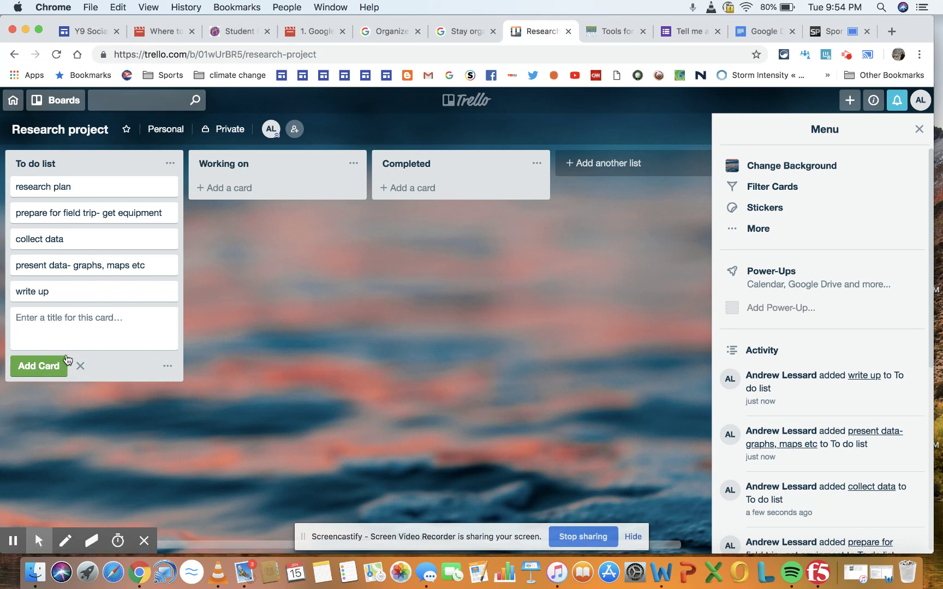
pyautogui.click(82, 365)
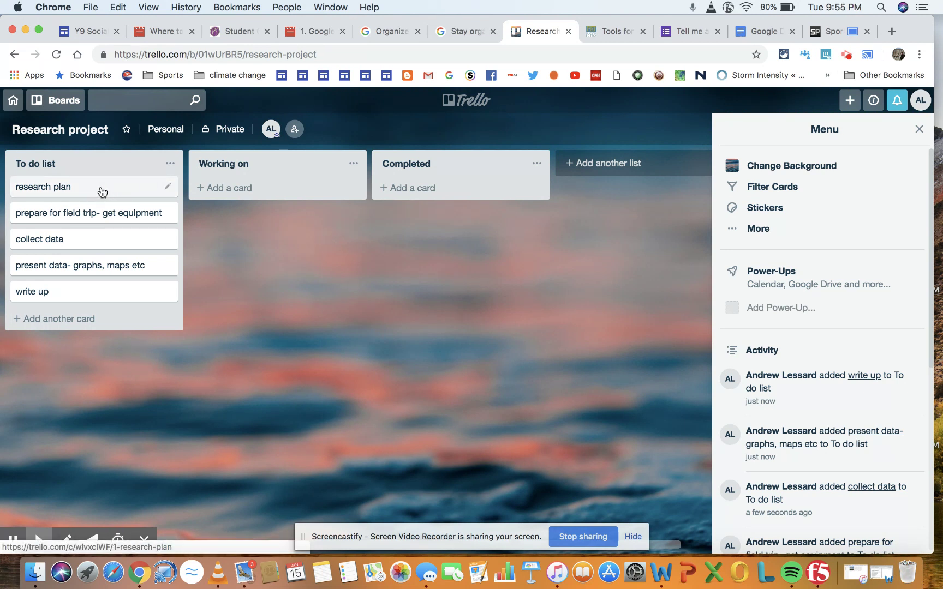
# Move the "research plan" card from To do list to Working on, and from there to Completed.
pyautogui.moveTo(103, 193); pyautogui.dragTo(281, 188)
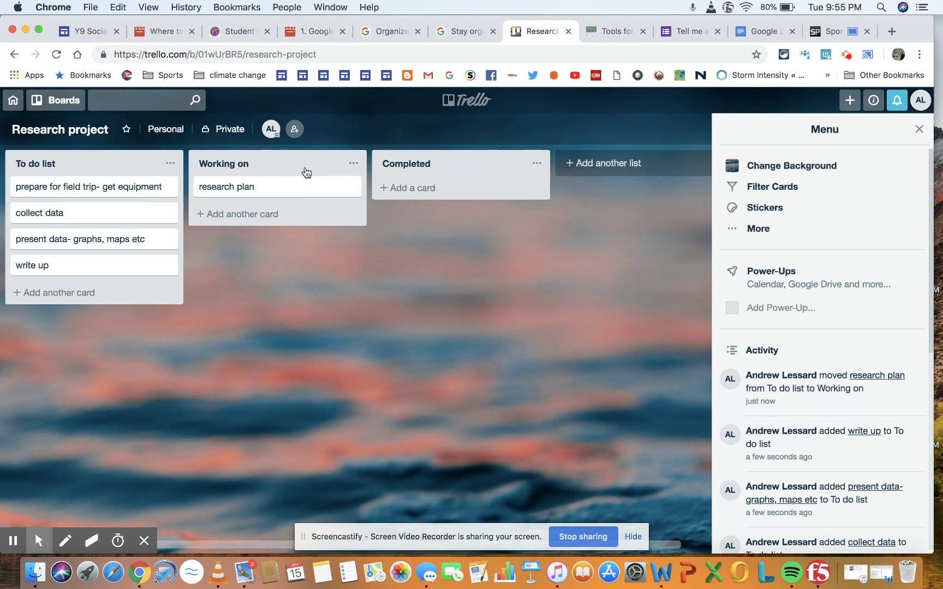
pyautogui.click(283, 190)
pyautogui.moveTo(283, 190); pyautogui.dragTo(460, 191)
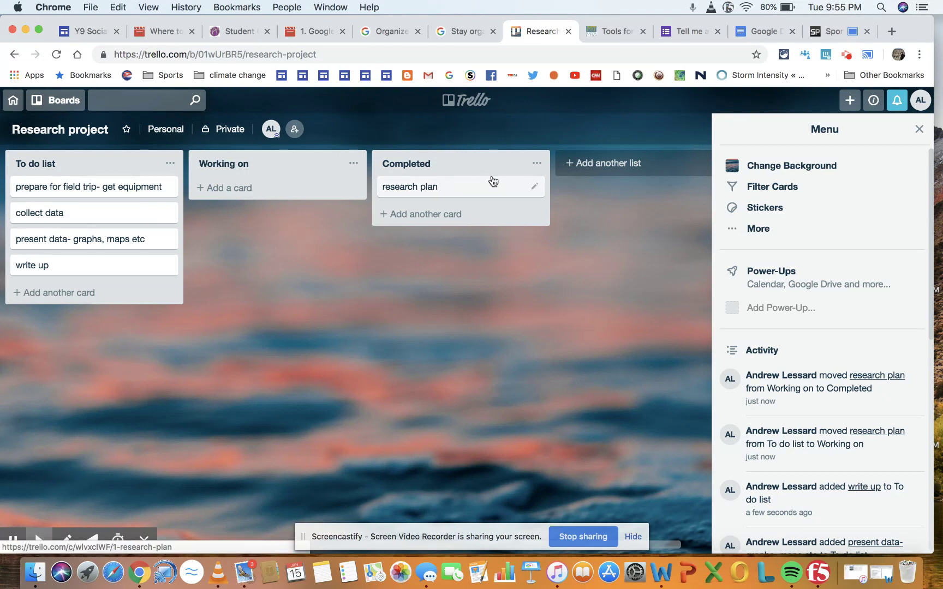
# Move the "prepare for field trip- get equipment" card to Working on, and from there below "research plan" in Completed.
pyautogui.moveTo(61, 191); pyautogui.dragTo(247, 192)
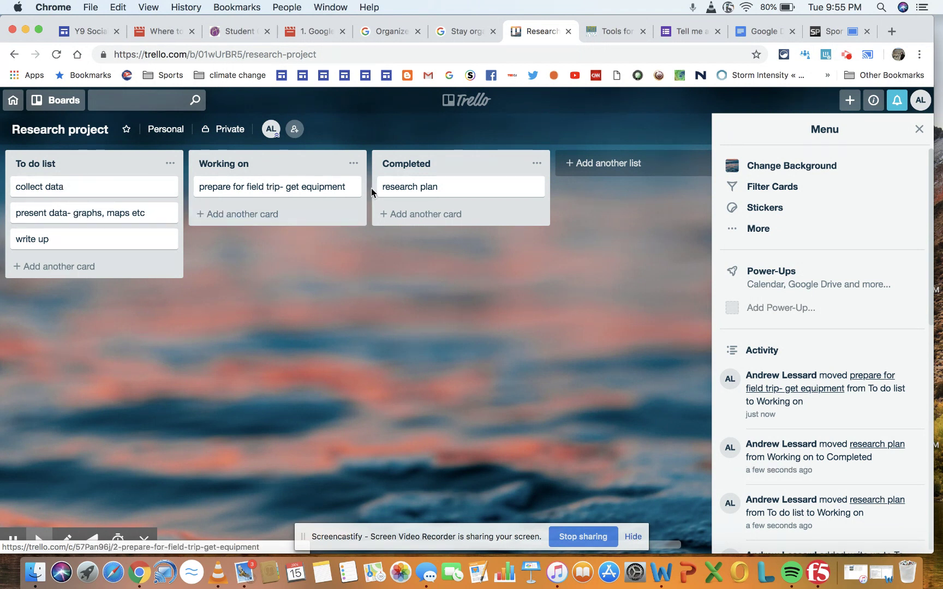
pyautogui.click(299, 189)
pyautogui.moveTo(300, 189); pyautogui.dragTo(480, 213)
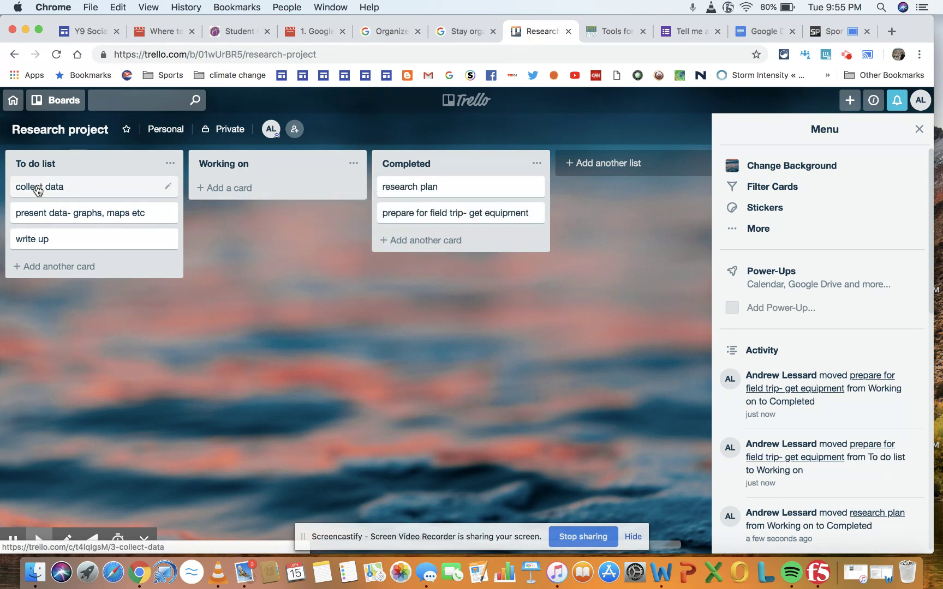
# Move the "collect data", "present data- graphs, maps etc" and "write up" cards through Working on to the end of Completed, in that order.
pyautogui.moveTo(36, 186); pyautogui.dragTo(230, 189)
pyautogui.moveTo(69, 186); pyautogui.dragTo(258, 218)
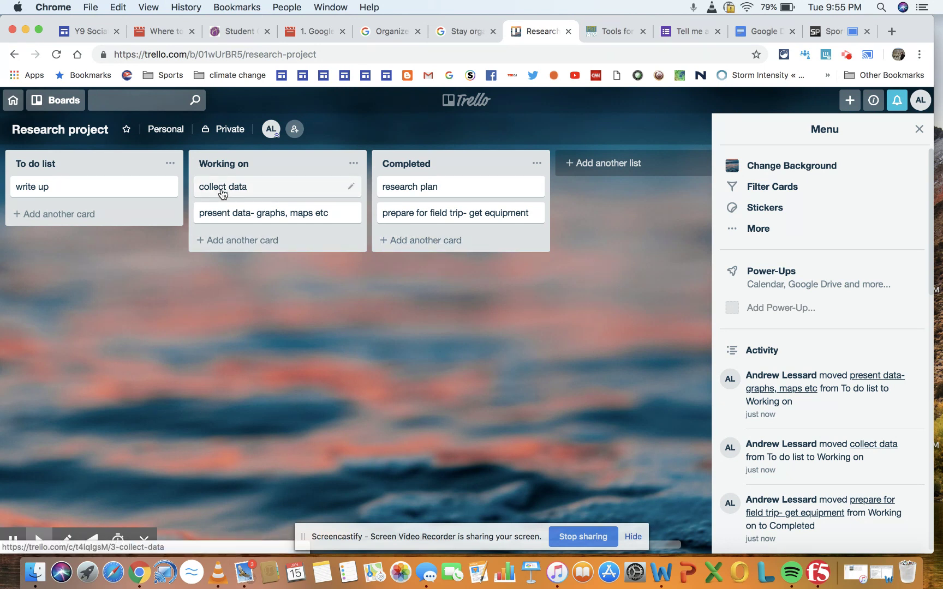
pyautogui.moveTo(222, 194); pyautogui.dragTo(406, 240)
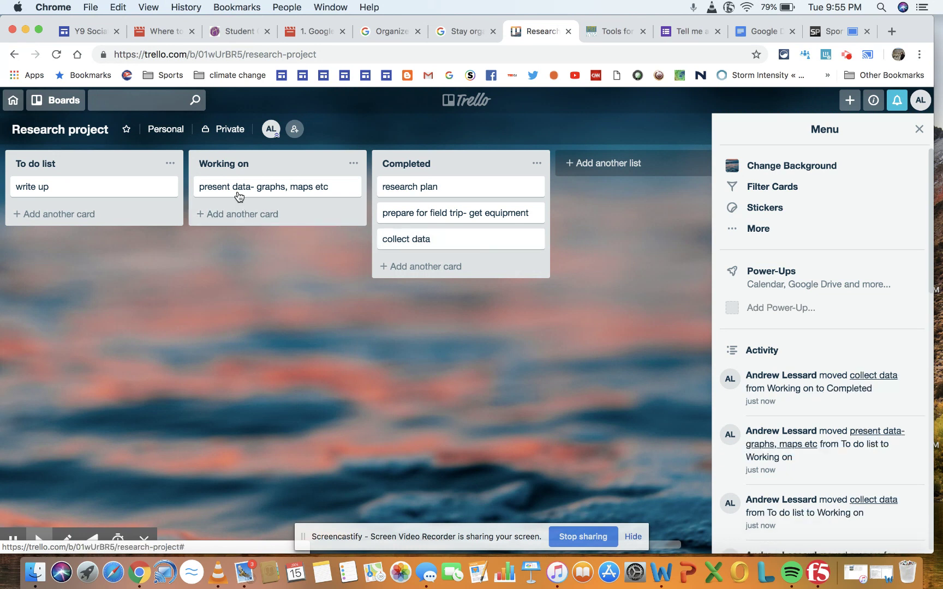
pyautogui.moveTo(231, 195); pyautogui.dragTo(408, 257)
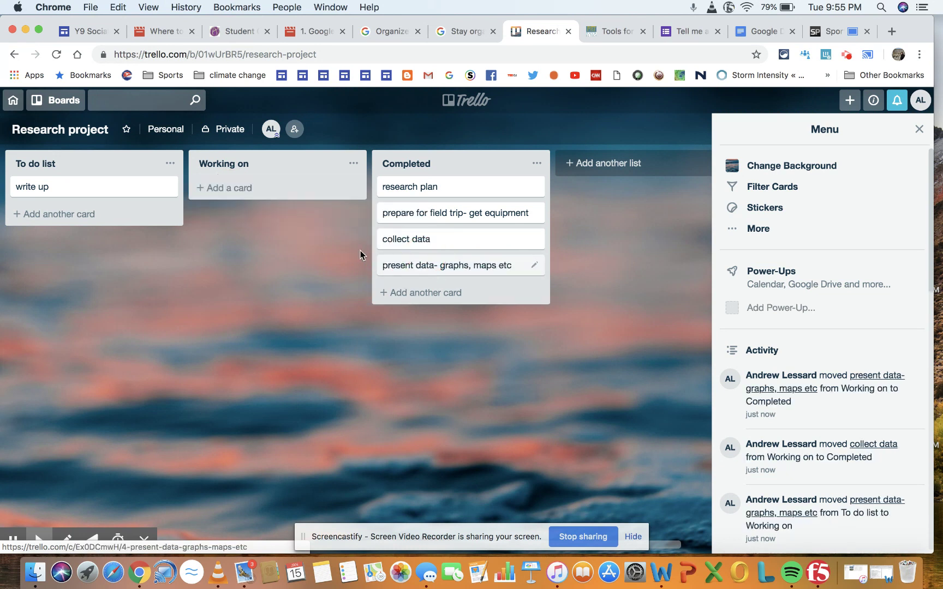
pyautogui.moveTo(61, 186); pyautogui.dragTo(466, 303)
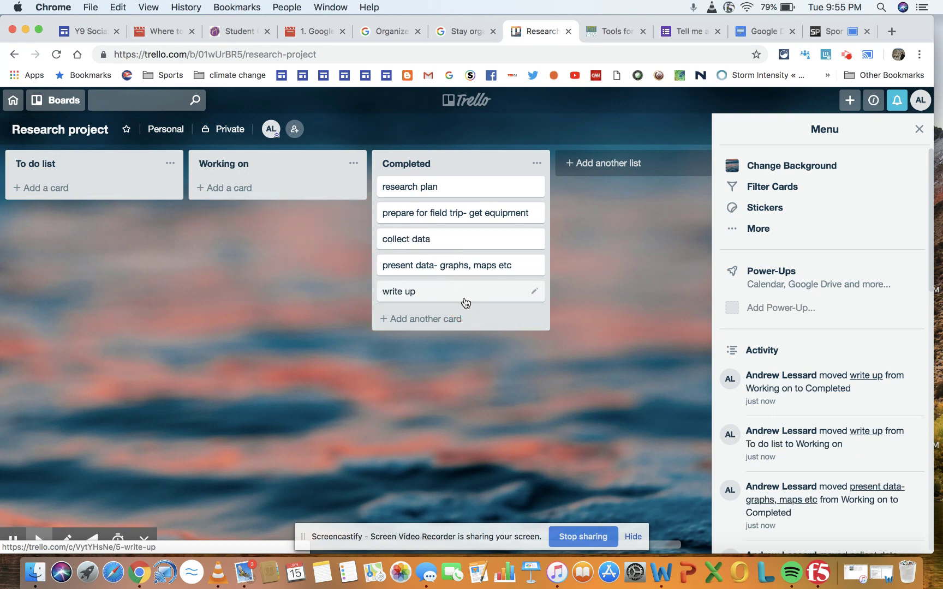